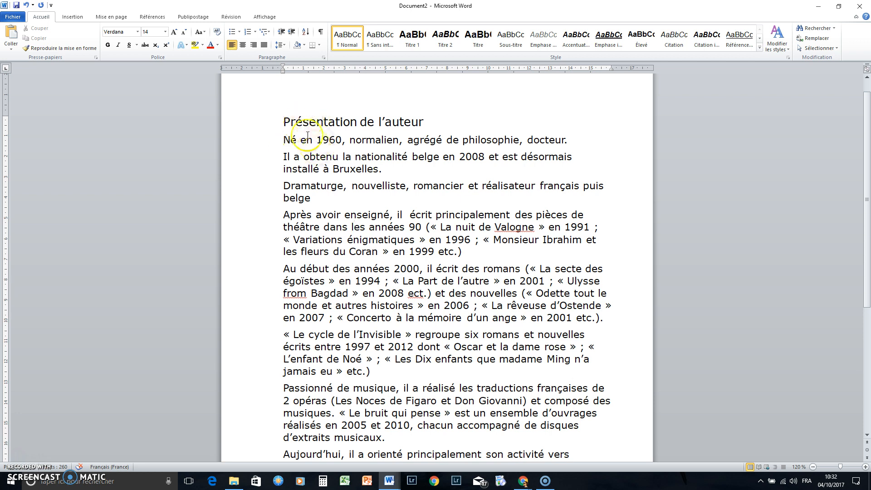
Step: Format all body text below the heading "Présentation de l'auteur" in Arial (Corps) at 12 pt
{"action": "left_click_drag", "start_coordinate": [284, 140], "coordinate": [581, 410]}
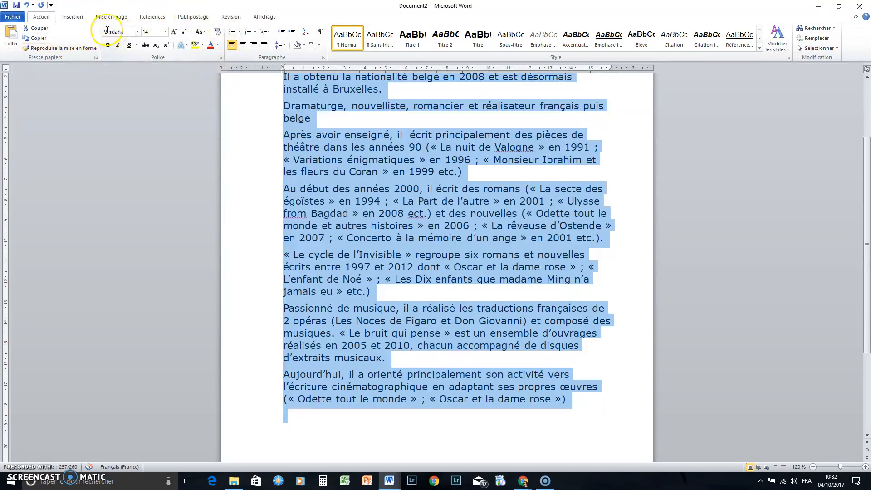
{"action": "left_click", "coordinate": [137, 32]}
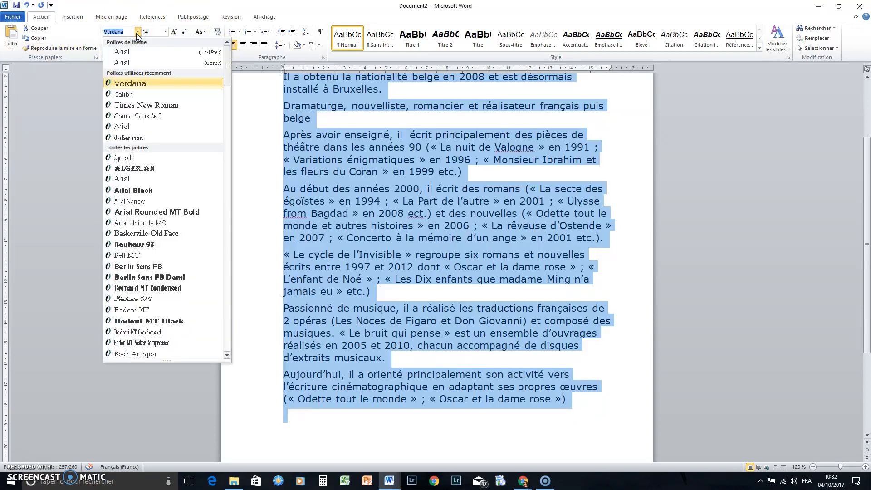
{"action": "left_click", "coordinate": [131, 63]}
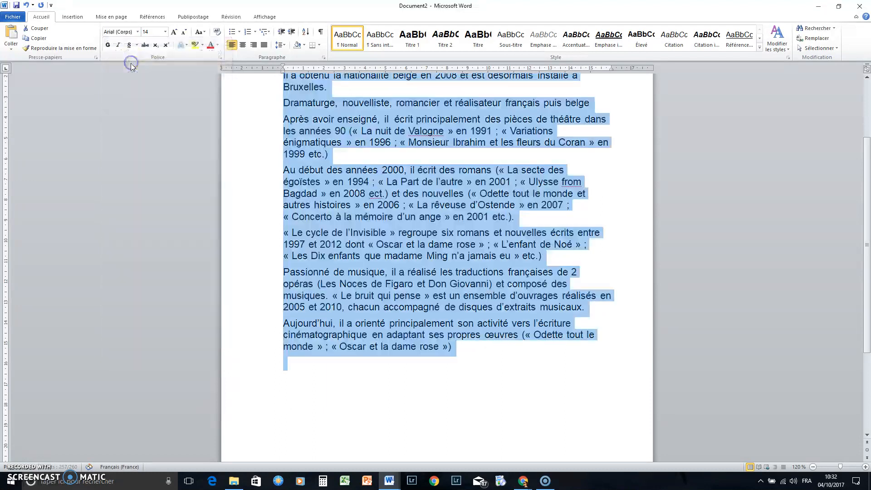
{"action": "left_click", "coordinate": [165, 32]}
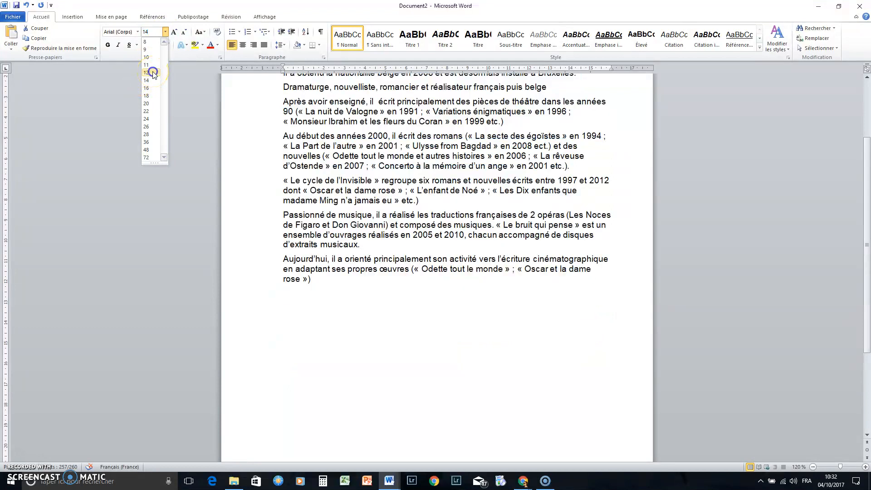
{"action": "left_click", "coordinate": [153, 73]}
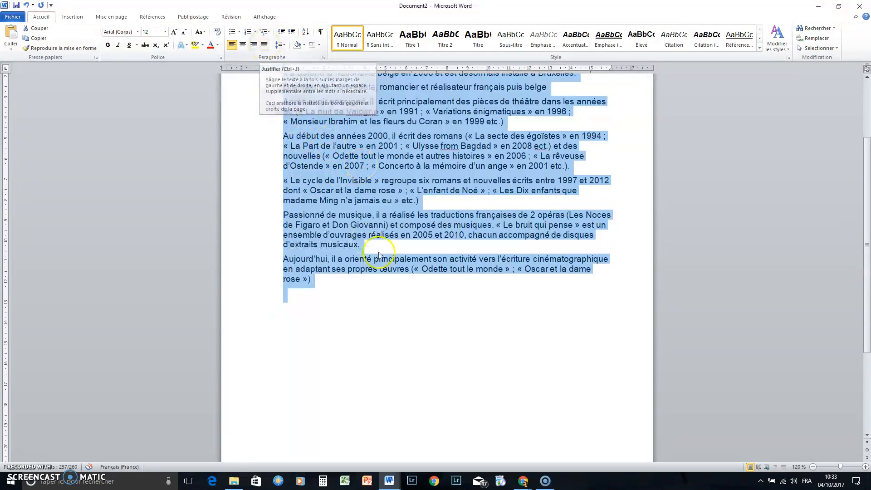
Step: Justify the body paragraphs and set their line spacing to 1,5
{"action": "scroll", "coordinate": [384, 305], "scroll_direction": "up", "scroll_amount": 2}
{"action": "scroll", "coordinate": [384, 305], "scroll_direction": "up", "scroll_amount": 1}
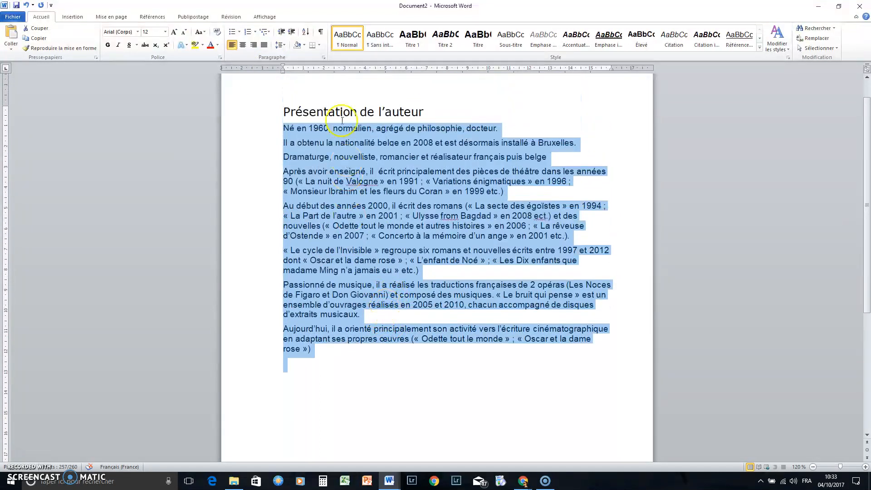
{"action": "left_click", "coordinate": [264, 45]}
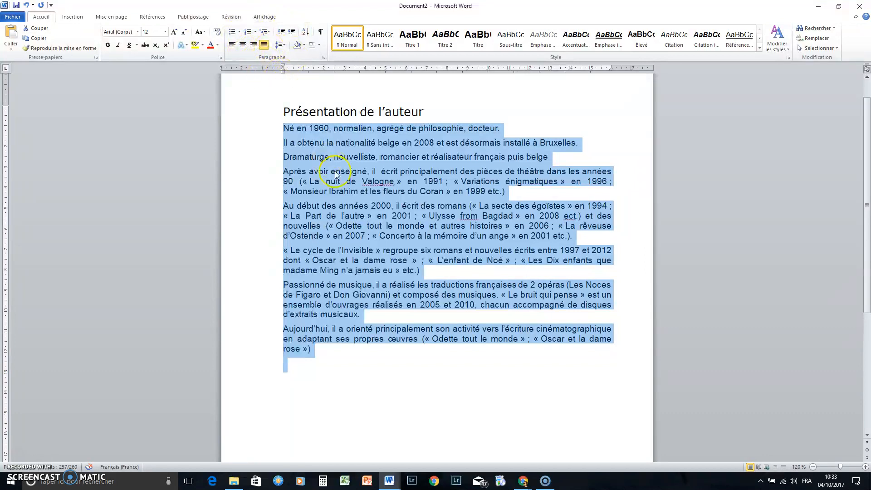
{"action": "left_click", "coordinate": [281, 45]}
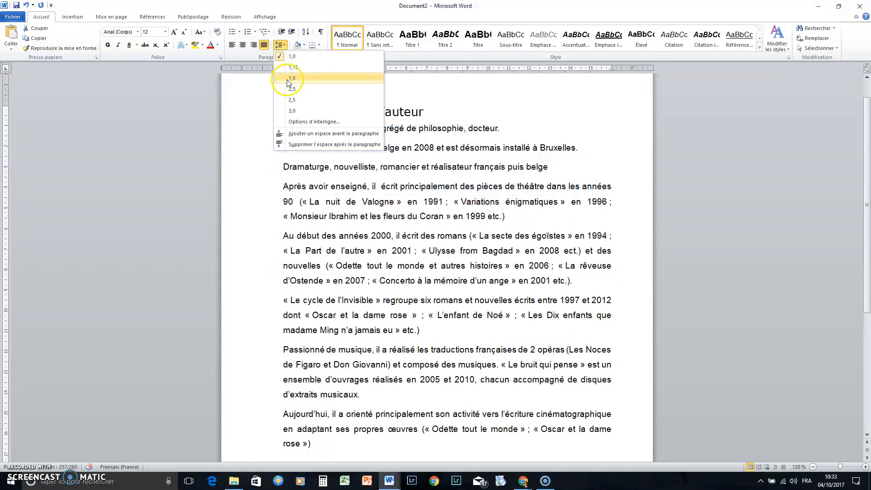
{"action": "left_click", "coordinate": [289, 79]}
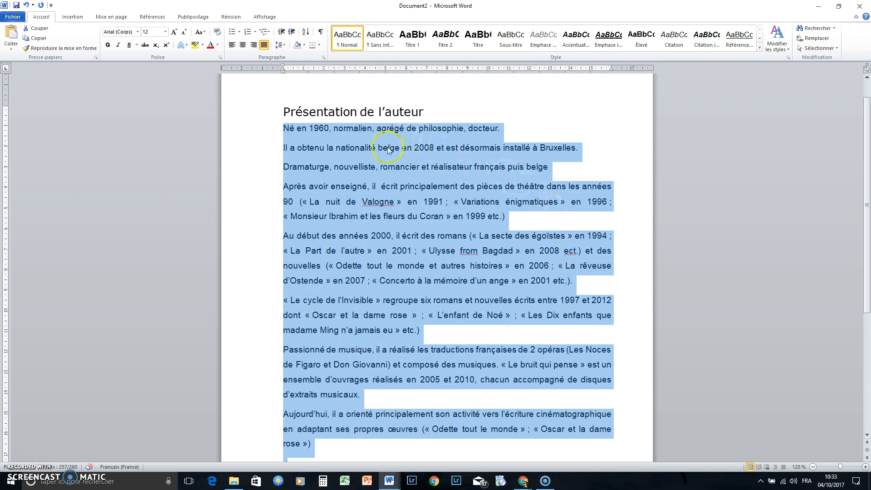
Step: Modify the Normal style to justified alignment and make it apply to new documents based on this template
{"action": "right_click", "coordinate": [348, 37]}
{"action": "left_click", "coordinate": [367, 51]}
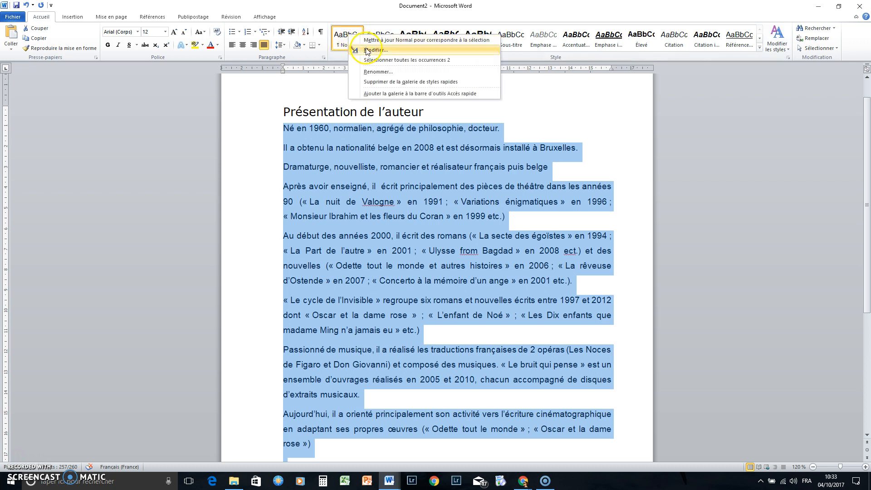
{"action": "left_click", "coordinate": [367, 49]}
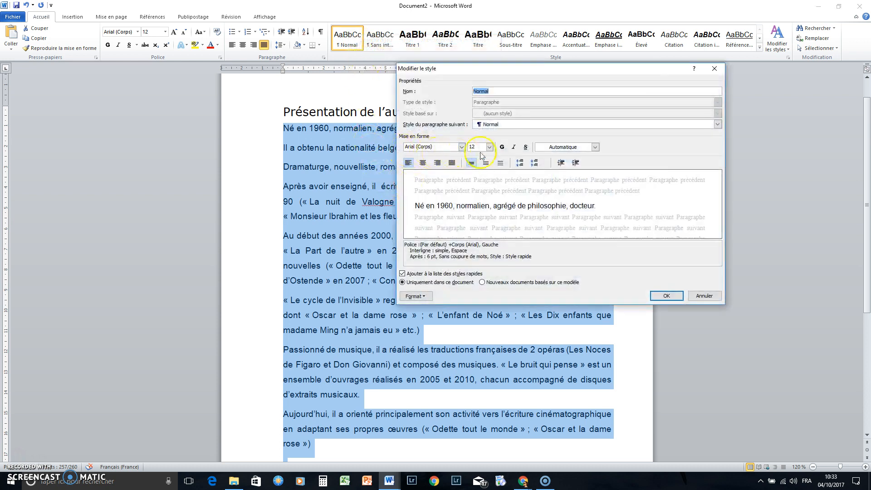
{"action": "left_click", "coordinate": [452, 163]}
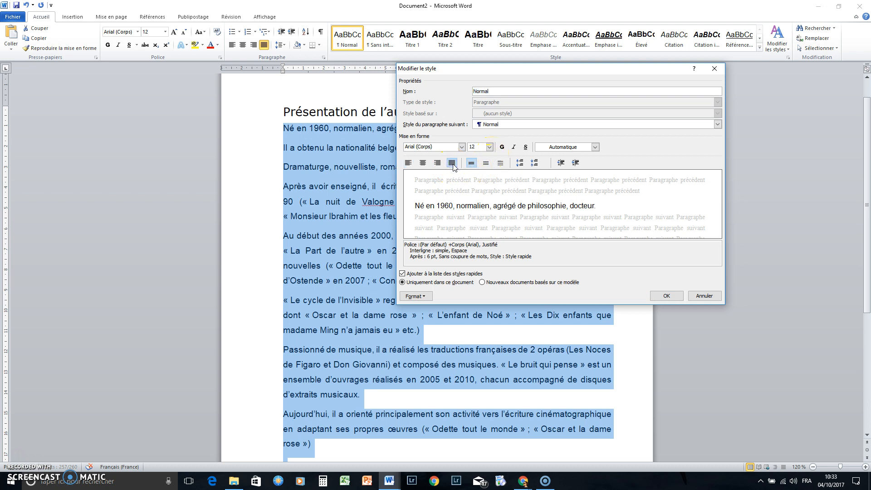
{"action": "left_click", "coordinate": [482, 283]}
{"action": "left_click", "coordinate": [667, 295]}
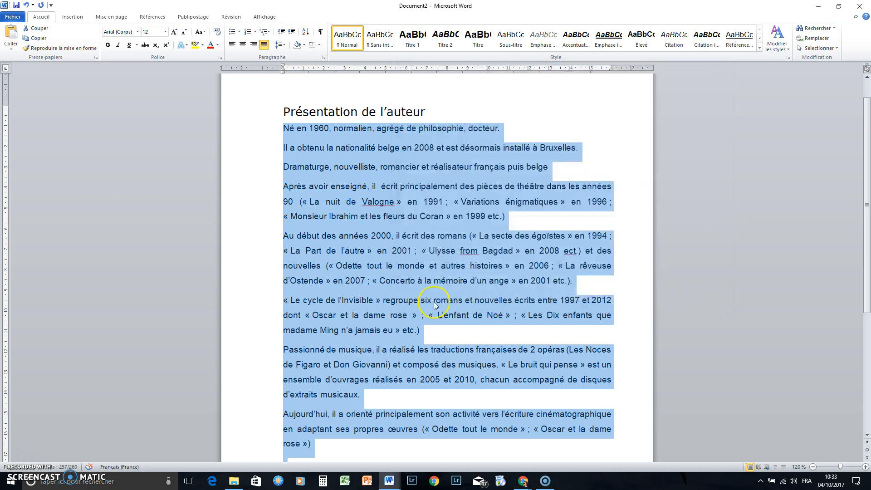
{"action": "left_click", "coordinate": [400, 283]}
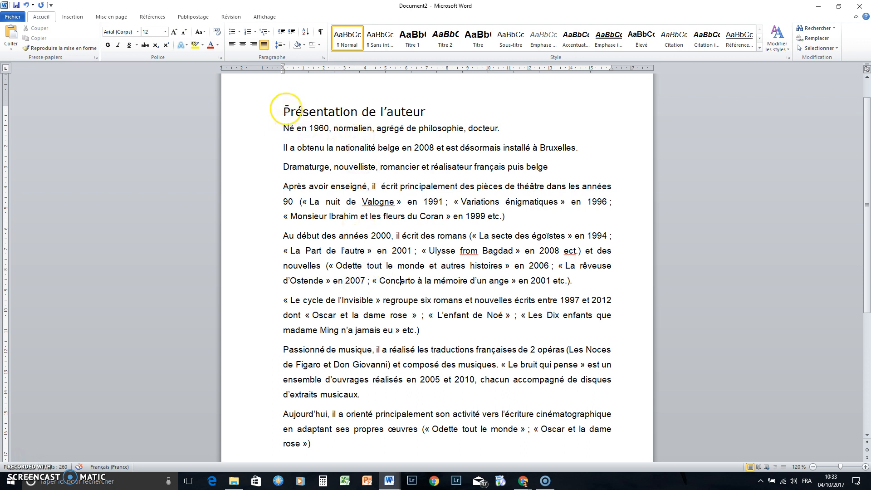
Step: Apply the Titre 1 style to the heading "Présentation de l'auteur"
{"action": "left_click_drag", "start_coordinate": [286, 108], "coordinate": [430, 115]}
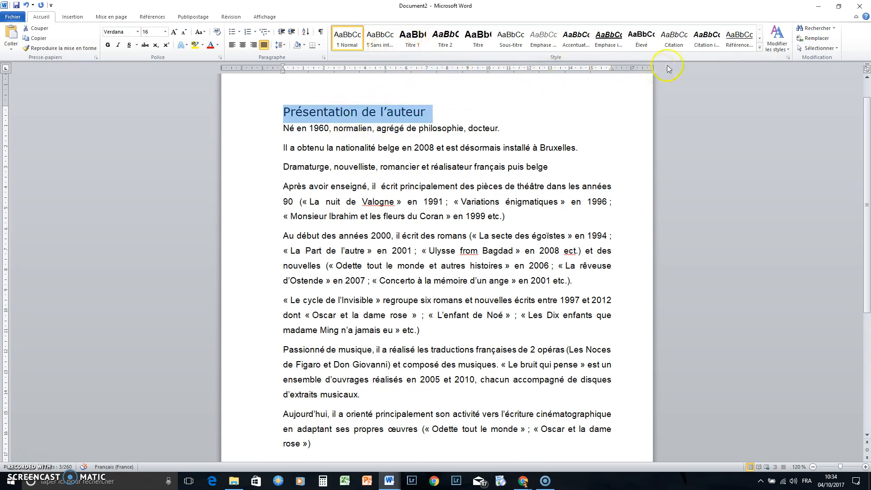
{"action": "left_click", "coordinate": [410, 53]}
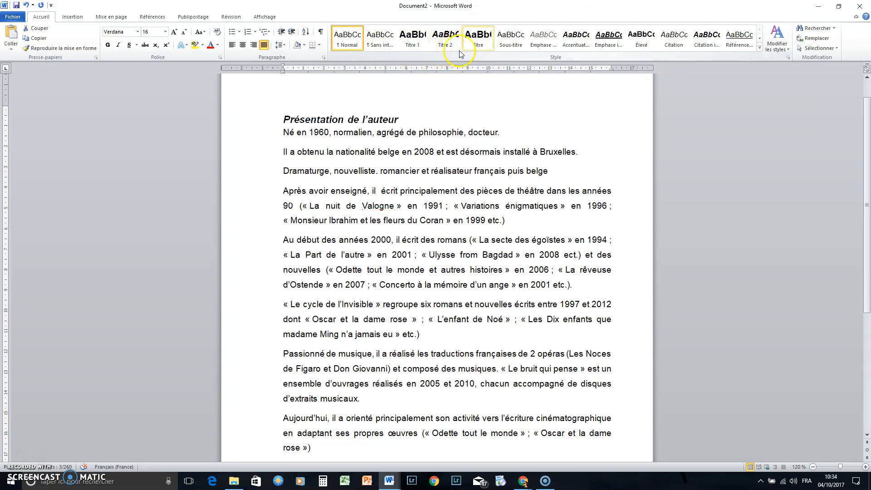
{"action": "left_click", "coordinate": [412, 44]}
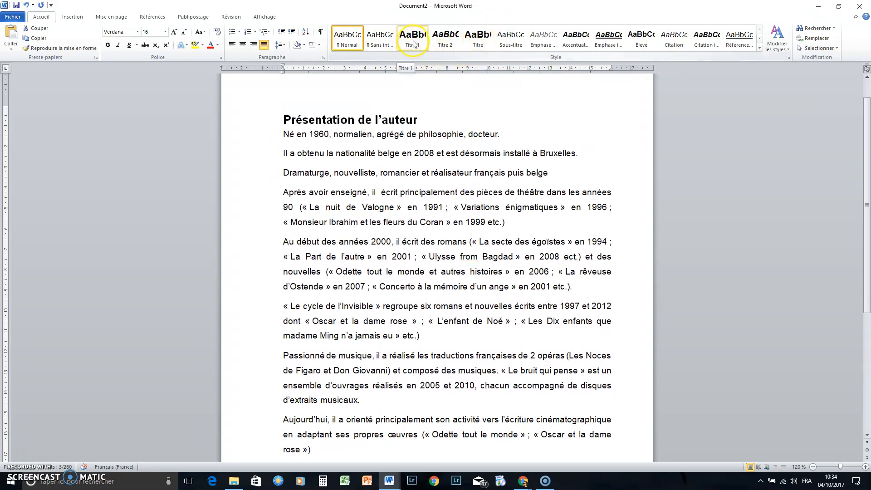
{"action": "left_click", "coordinate": [412, 43]}
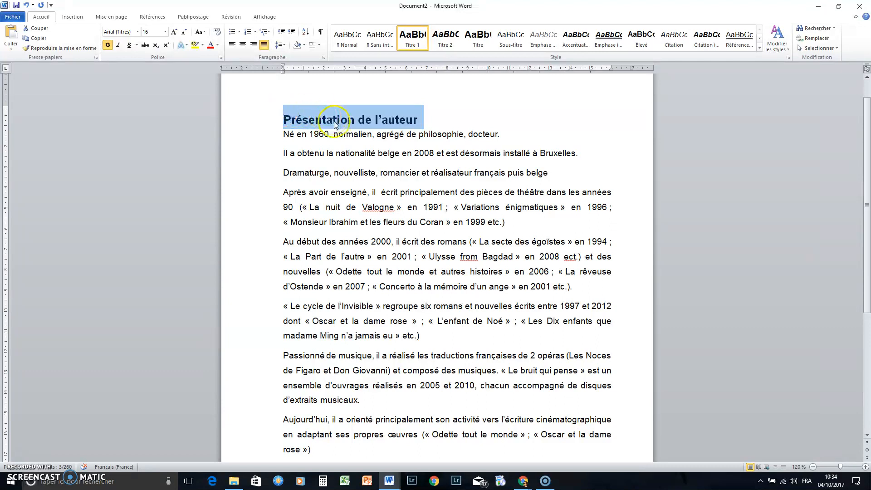
Step: Number the heading with the multilevel list format 1 Titre 1, 1.1 Titre 2, 1.1.1 Titre 3
{"action": "left_click", "coordinate": [270, 32]}
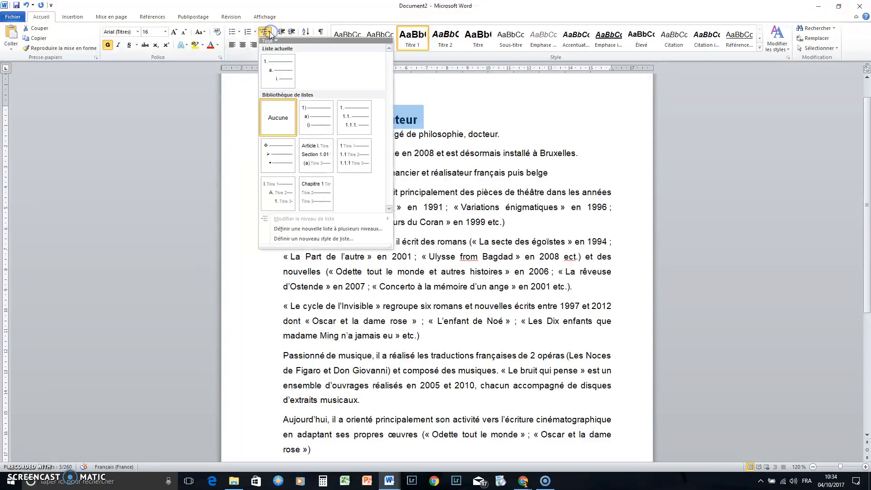
{"action": "left_click", "coordinate": [236, 120]}
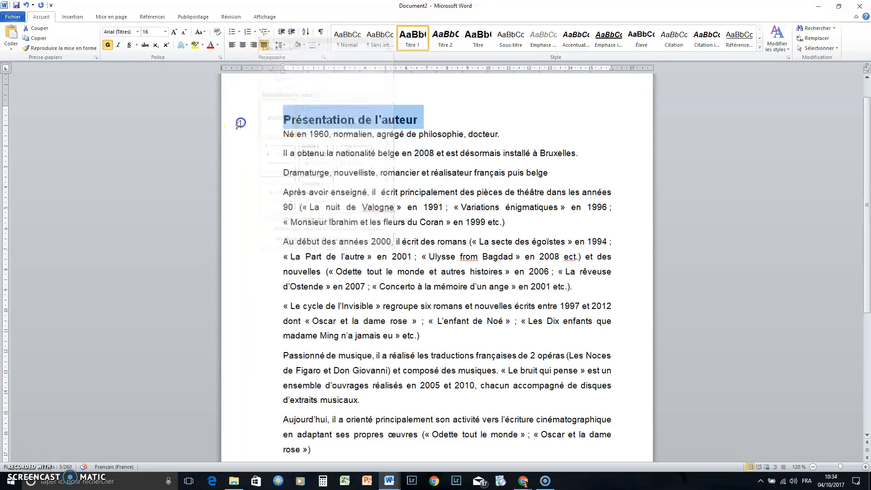
{"action": "left_click", "coordinate": [269, 35]}
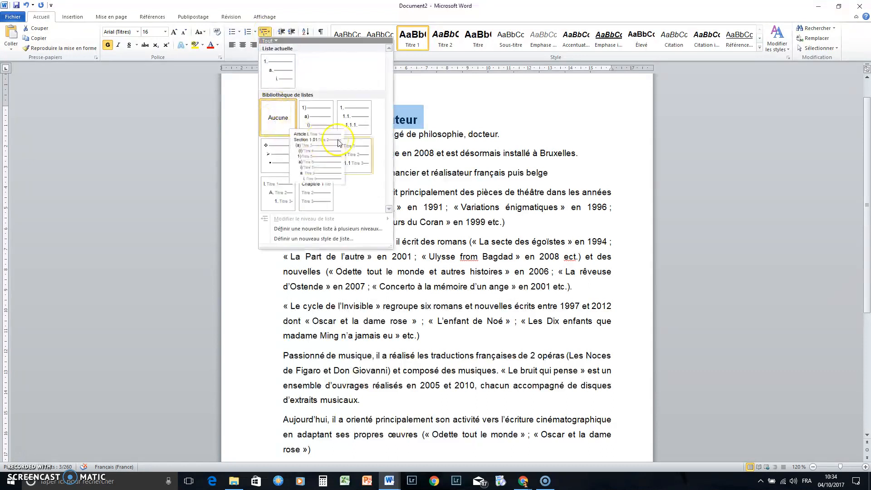
{"action": "mouse_move", "coordinate": [358, 156]}
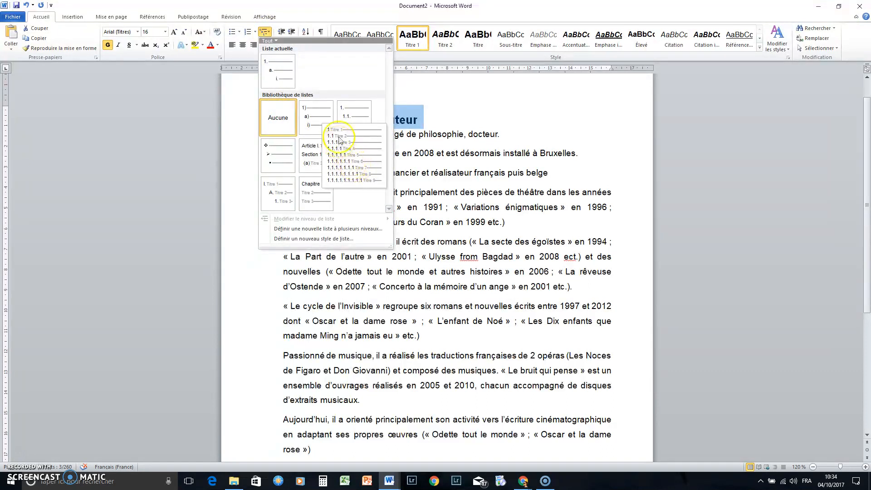
{"action": "left_click", "coordinate": [346, 157]}
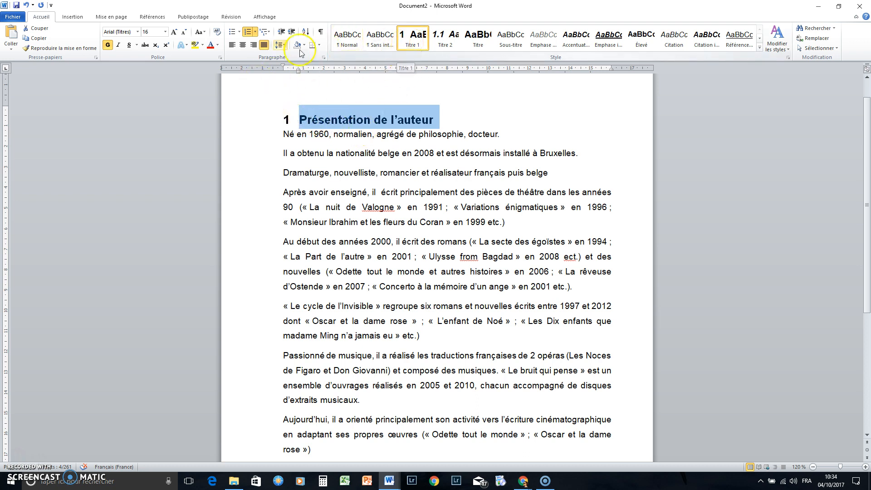
Step: Set the numbered heading to 14 pt without bold and update the Titre 1 style to match it
{"action": "left_click", "coordinate": [165, 32]}
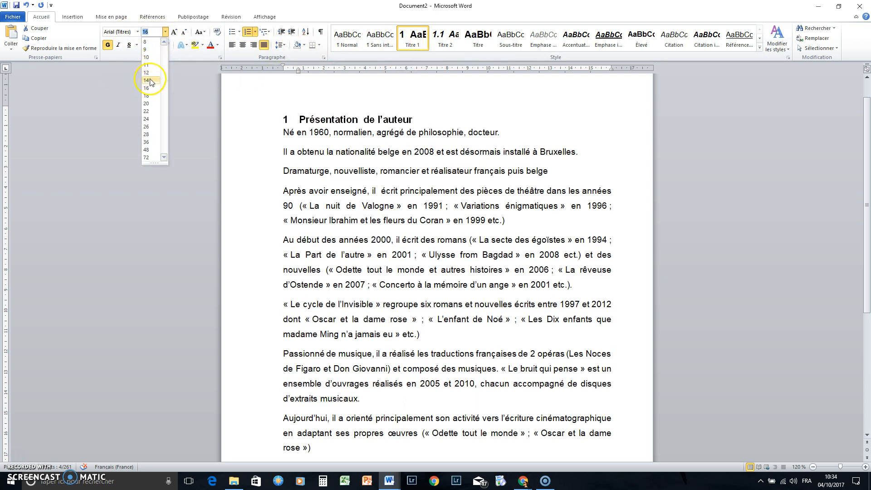
{"action": "left_click", "coordinate": [147, 81]}
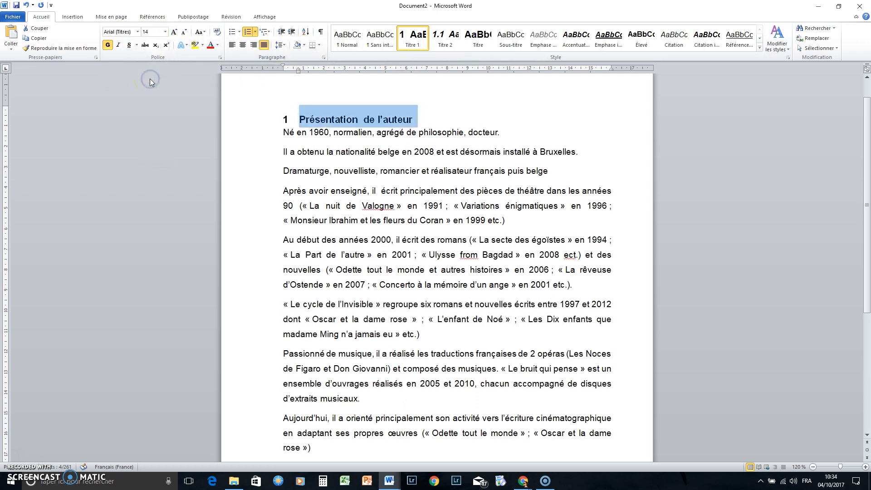
{"action": "left_click", "coordinate": [104, 47]}
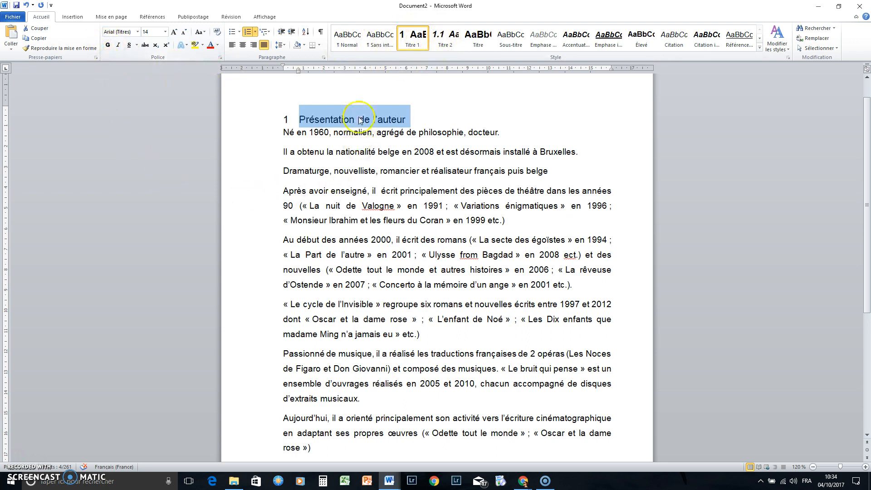
{"action": "right_click", "coordinate": [417, 38]}
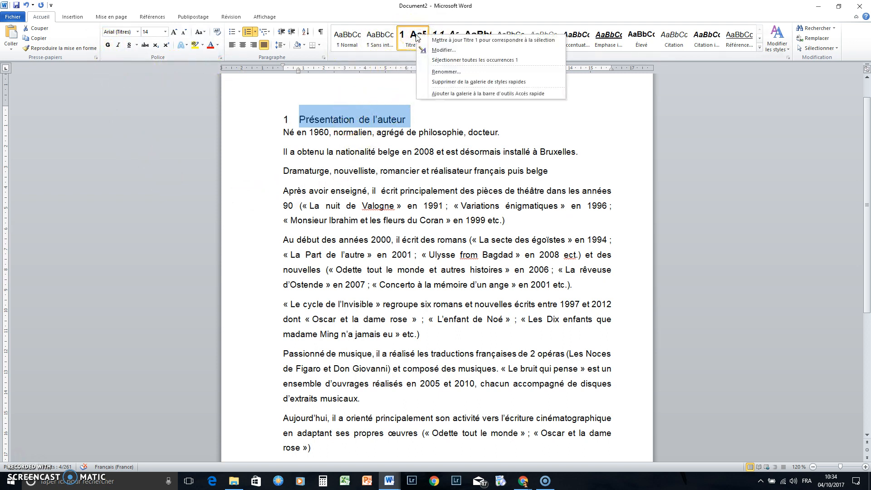
{"action": "left_click", "coordinate": [449, 41]}
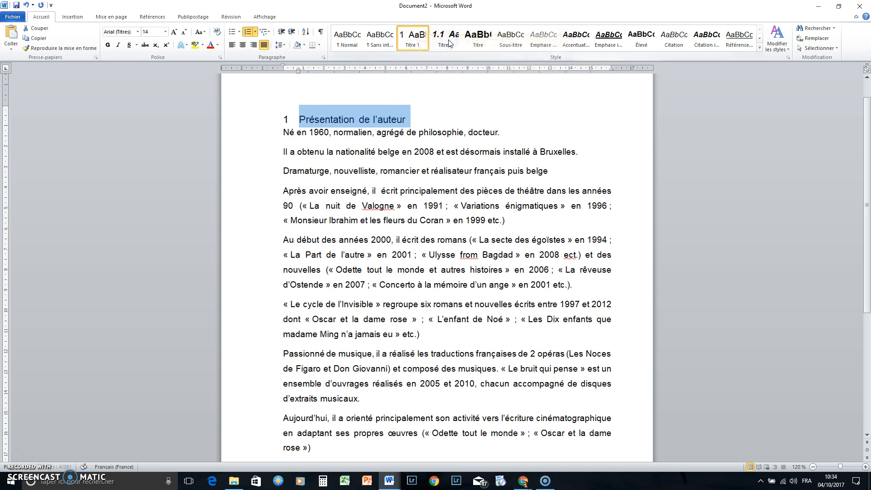
{"action": "left_click", "coordinate": [415, 39]}
Step: Try the Titre 1 style on the paragraph beginning "Après avoir enseigné" and undo it
{"action": "left_click", "coordinate": [346, 190]}
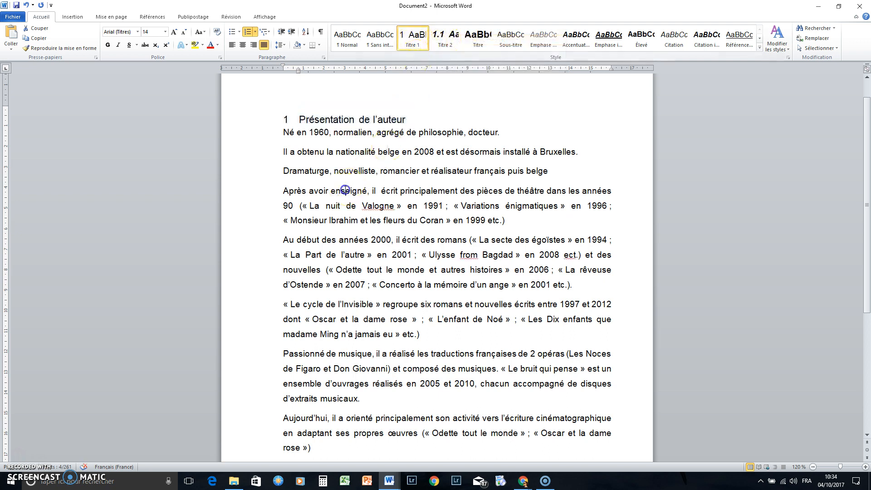
{"action": "left_click", "coordinate": [412, 45]}
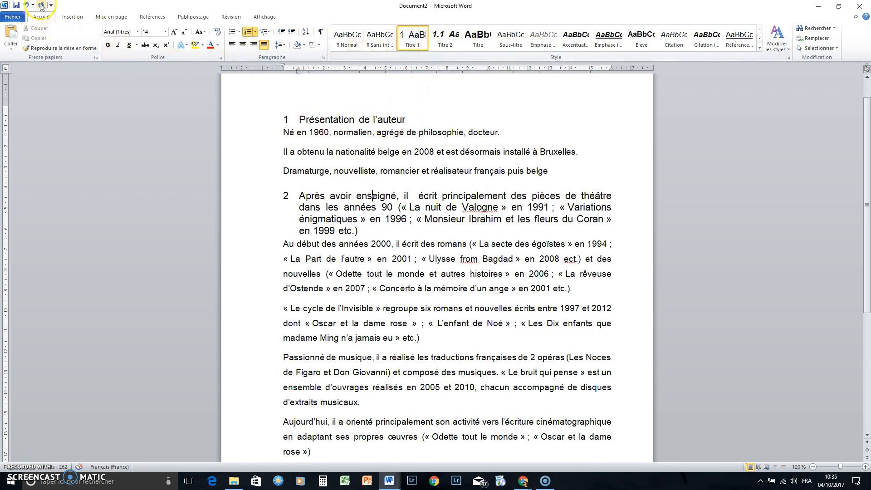
{"action": "left_click", "coordinate": [26, 5]}
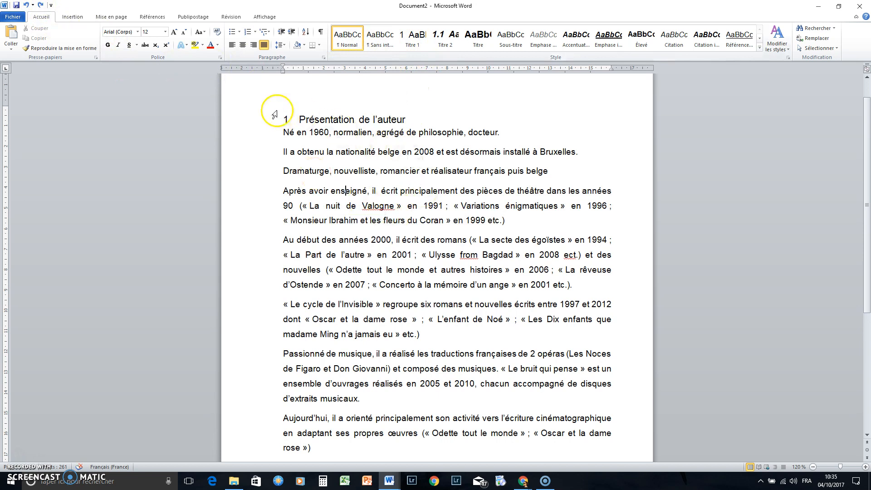
Step: Modify the Titre 1 style so it applies to new documents based on this template
{"action": "triple_click", "coordinate": [301, 119]}
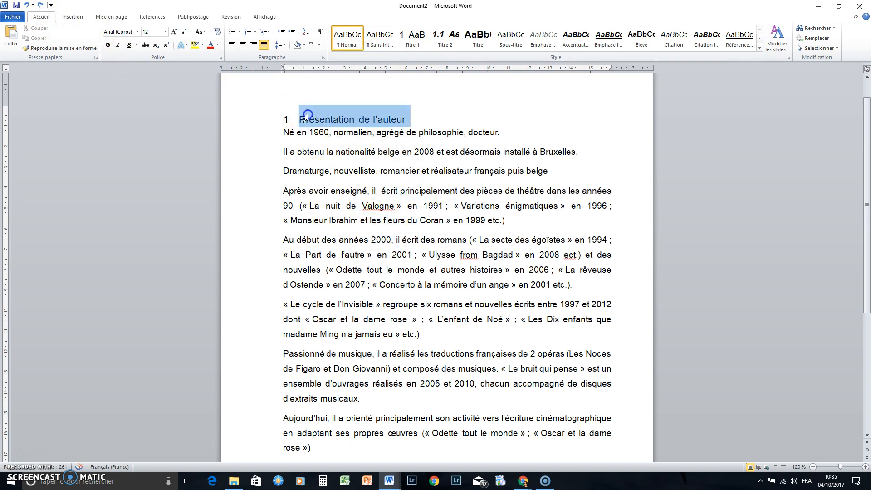
{"action": "right_click", "coordinate": [411, 38]}
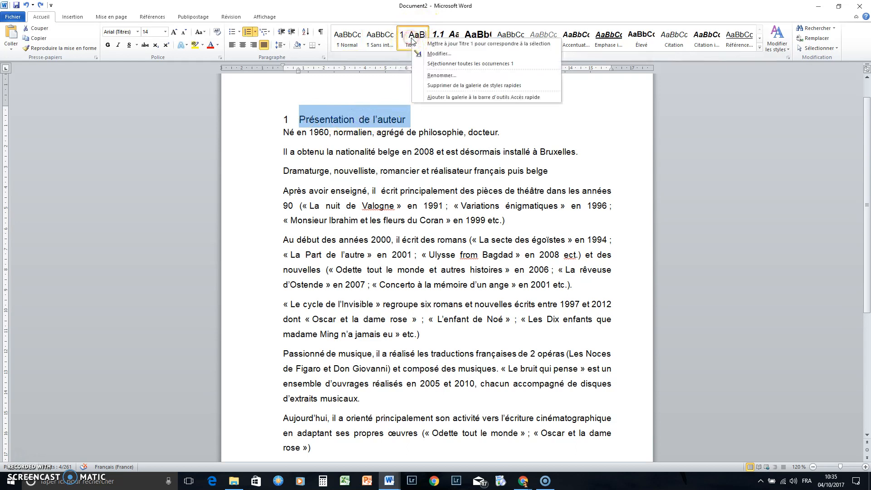
{"action": "left_click", "coordinate": [433, 57]}
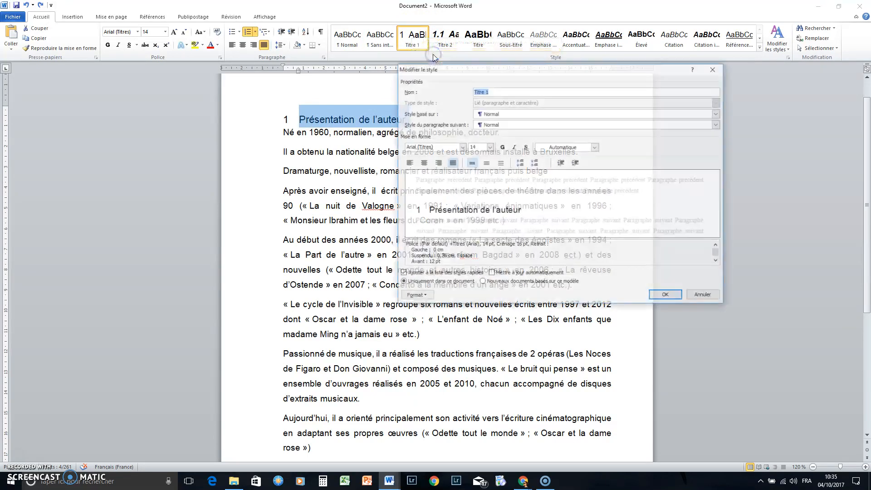
{"action": "left_click", "coordinate": [483, 283]}
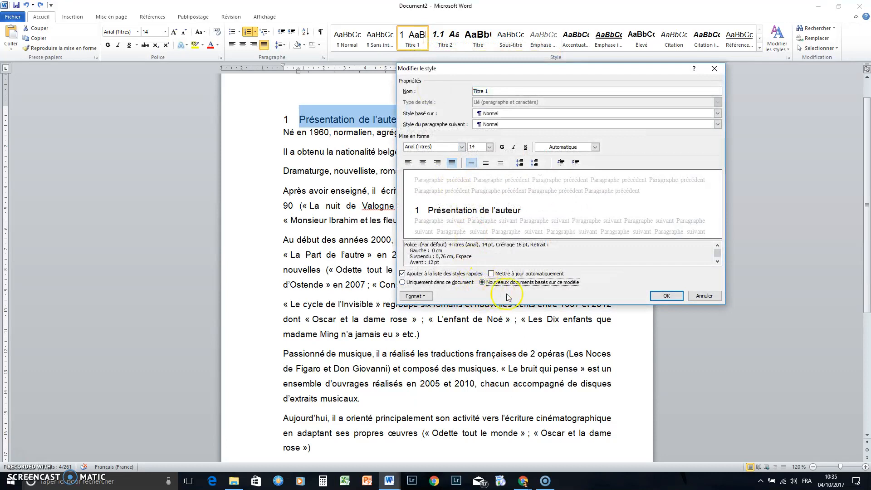
{"action": "left_click", "coordinate": [673, 297]}
{"action": "left_click", "coordinate": [411, 288]}
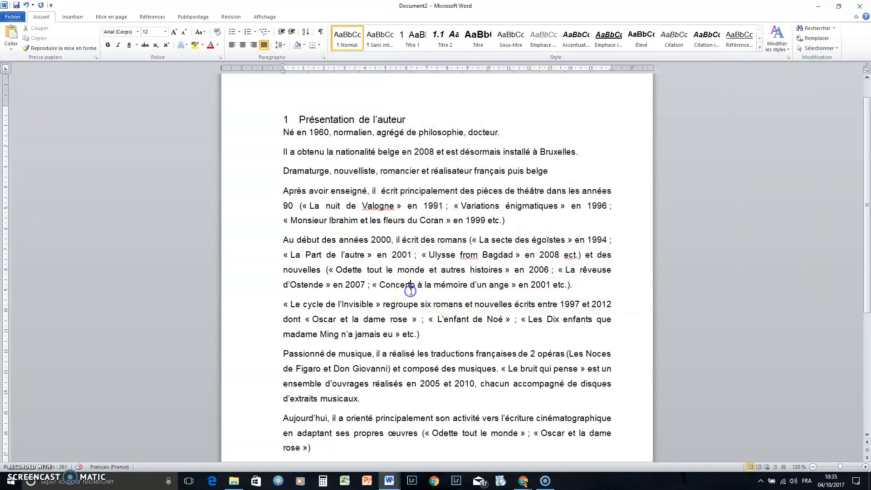